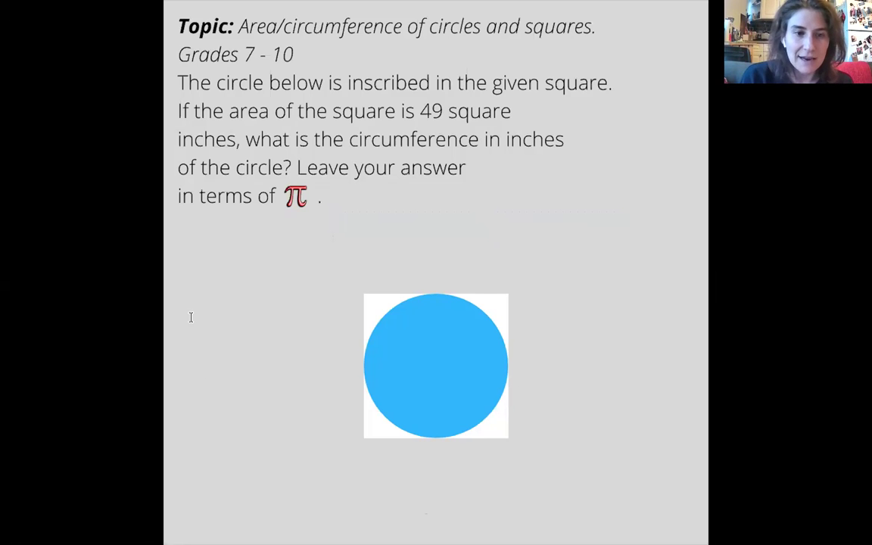
Add a text box below the question reading 'Area of square = 49 square inches', widened to one line
{"action": "left_click", "coordinate": [180, 251]}
{"action": "type", "text": "Area of square = 49 "}
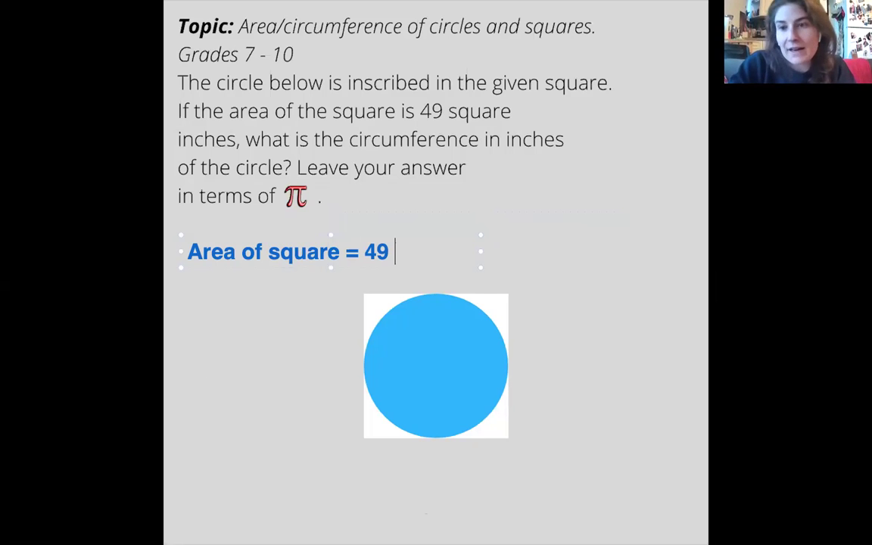
{"action": "type", "text": "square inches"}
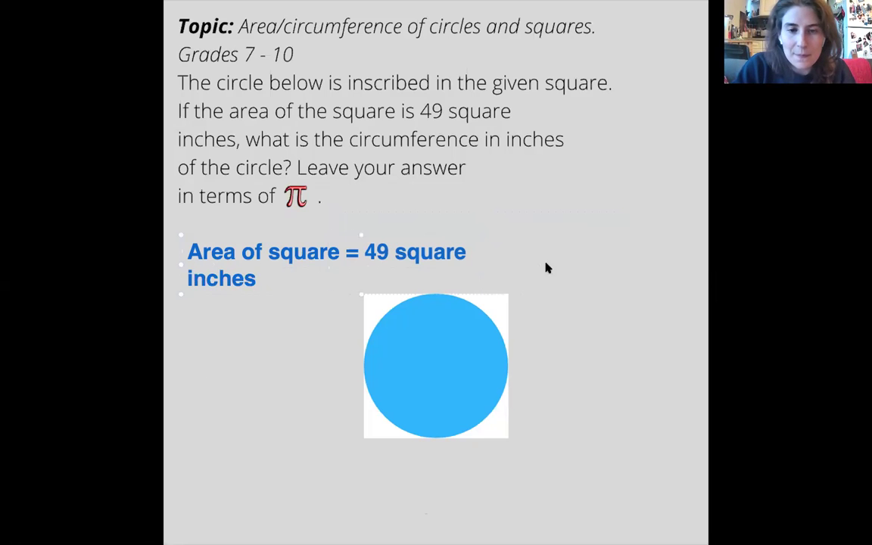
{"action": "left_click_drag", "start_coordinate": [548, 268], "coordinate": [625, 267]}
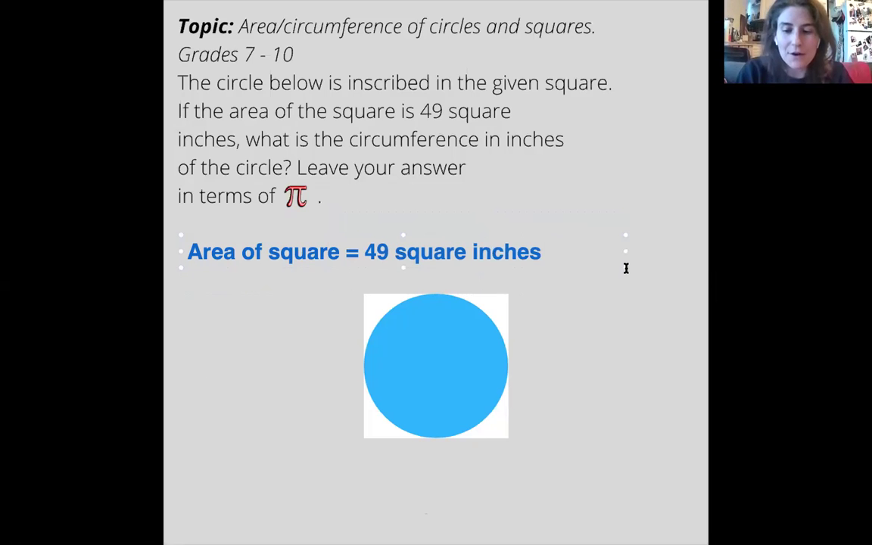
Type the second line 'Area of square = side X side' beneath it
{"action": "key", "text": "Return"}
{"action": "type", "text": "Area of "}
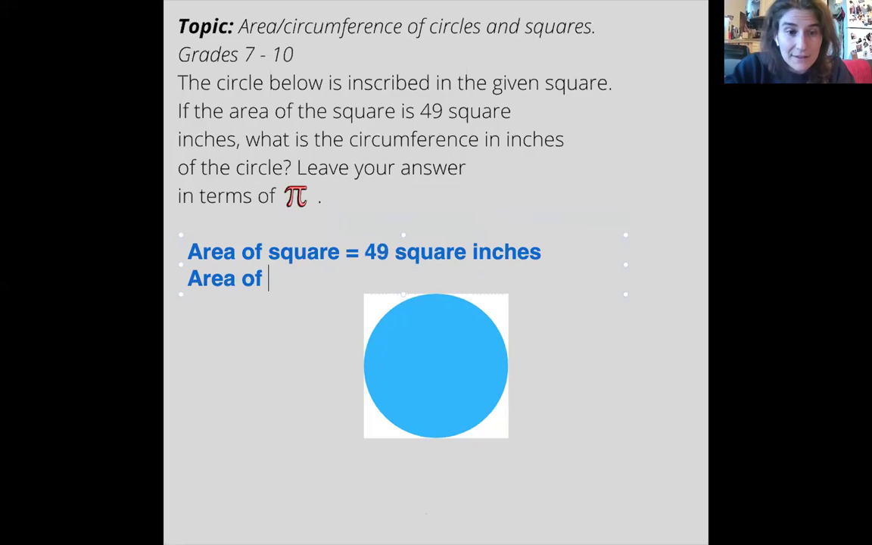
{"action": "type", "text": "square"}
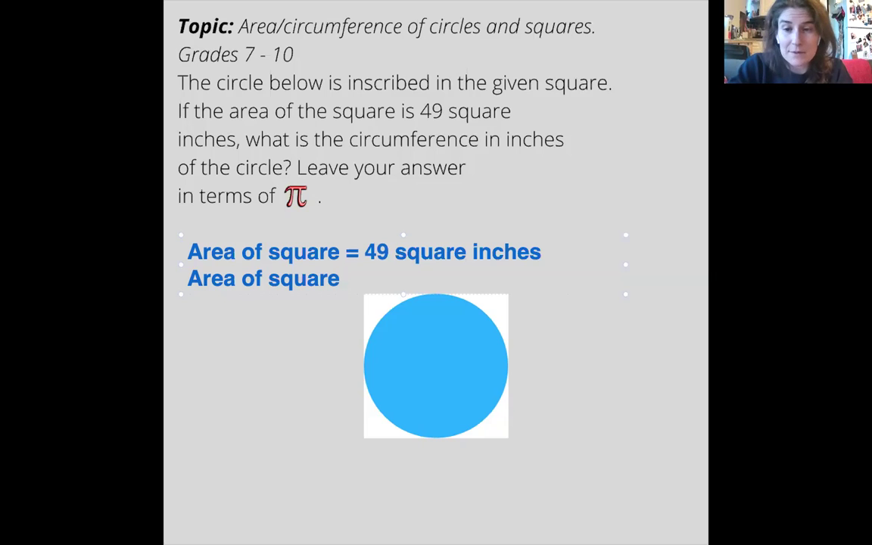
{"action": "type", "text": "= x"}
{"action": "key", "text": "BackSpace"}
{"action": "type", "text": "side X side"}
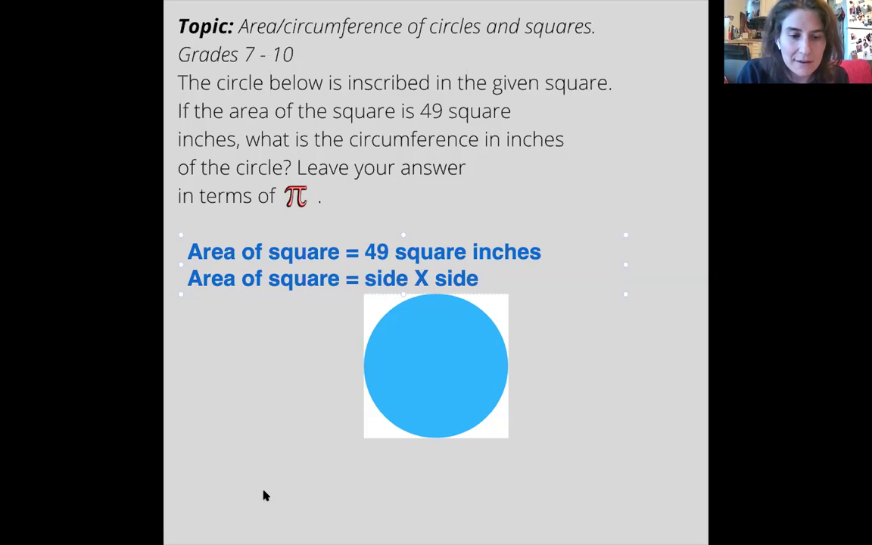
Handwrite a = 49, √49 = side, and 7 = side below the typed equations
{"action": "left_click", "coordinate": [195, 322]}
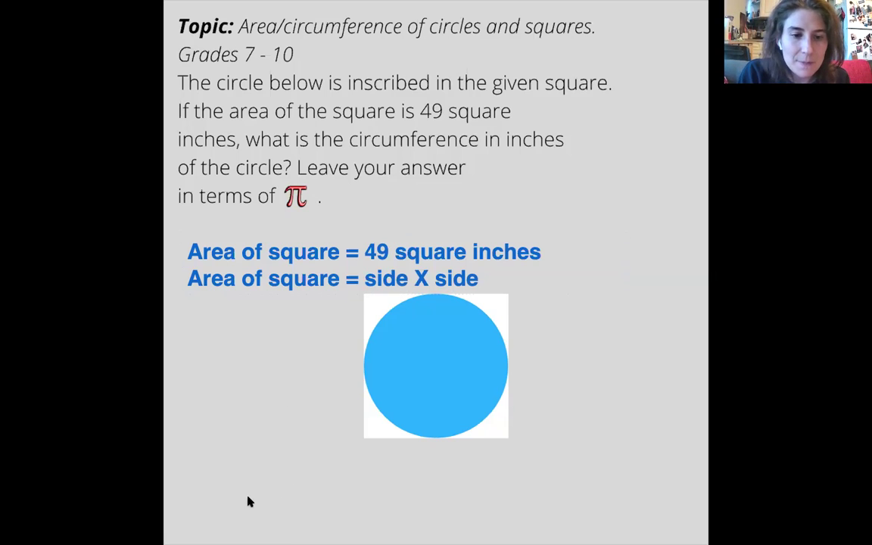
{"action": "mouse_move", "coordinate": [198, 315]}
{"action": "left_mouse_down"}
{"action": "mouse_move", "coordinate": [202, 340]}
{"action": "mouse_move", "coordinate": [215, 342]}
{"action": "mouse_move", "coordinate": [228, 327]}
{"action": "left_mouse_up"}
{"action": "mouse_move", "coordinate": [218, 334]}
{"action": "left_mouse_down"}
{"action": "mouse_move", "coordinate": [251, 321]}
{"action": "mouse_move", "coordinate": [250, 337]}
{"action": "mouse_move", "coordinate": [261, 337]}
{"action": "left_mouse_up"}
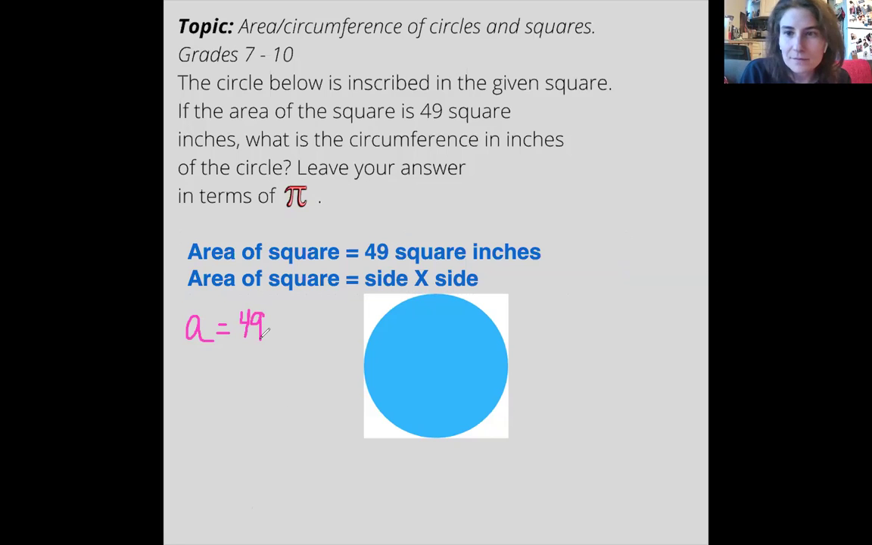
{"action": "mouse_move", "coordinate": [183, 365]}
{"action": "left_mouse_down"}
{"action": "mouse_move", "coordinate": [213, 356]}
{"action": "mouse_move", "coordinate": [201, 383]}
{"action": "mouse_move", "coordinate": [207, 374]}
{"action": "mouse_move", "coordinate": [215, 384]}
{"action": "mouse_move", "coordinate": [234, 369]}
{"action": "left_mouse_up"}
{"action": "mouse_move", "coordinate": [224, 376]}
{"action": "left_mouse_down"}
{"action": "mouse_move", "coordinate": [262, 380]}
{"action": "mouse_move", "coordinate": [263, 359]}
{"action": "mouse_move", "coordinate": [271, 381]}
{"action": "mouse_move", "coordinate": [287, 371]}
{"action": "left_mouse_up"}
{"action": "mouse_move", "coordinate": [206, 398]}
{"action": "left_mouse_down"}
{"action": "mouse_move", "coordinate": [212, 413]}
{"action": "mouse_move", "coordinate": [241, 402]}
{"action": "mouse_move", "coordinate": [241, 409]}
{"action": "mouse_move", "coordinate": [263, 408]}
{"action": "mouse_move", "coordinate": [284, 392]}
{"action": "mouse_move", "coordinate": [285, 413]}
{"action": "mouse_move", "coordinate": [301, 400]}
{"action": "mouse_move", "coordinate": [301, 412]}
{"action": "left_mouse_up"}
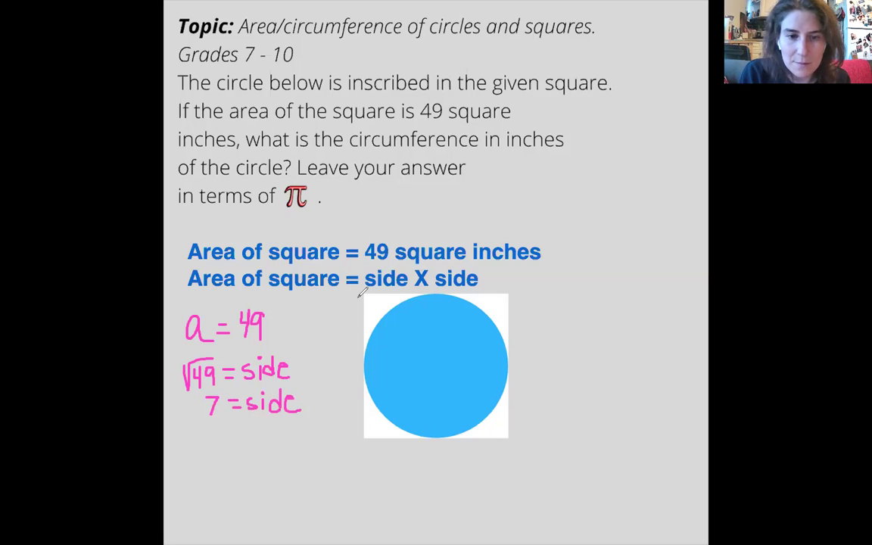
Label all four sides of the square 7 and move the typed equations up under the question
{"action": "left_click_drag", "start_coordinate": [328, 352], "coordinate": [337, 368]}
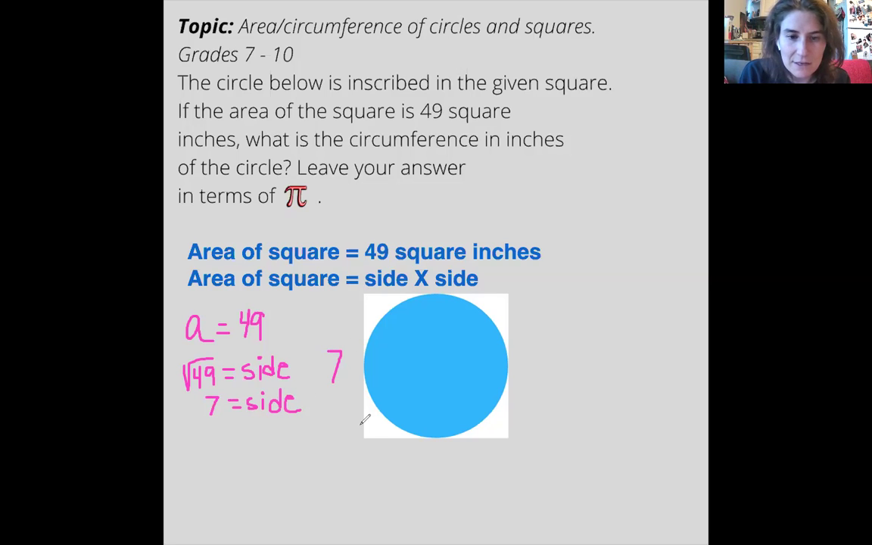
{"action": "left_click_drag", "start_coordinate": [522, 340], "coordinate": [532, 369]}
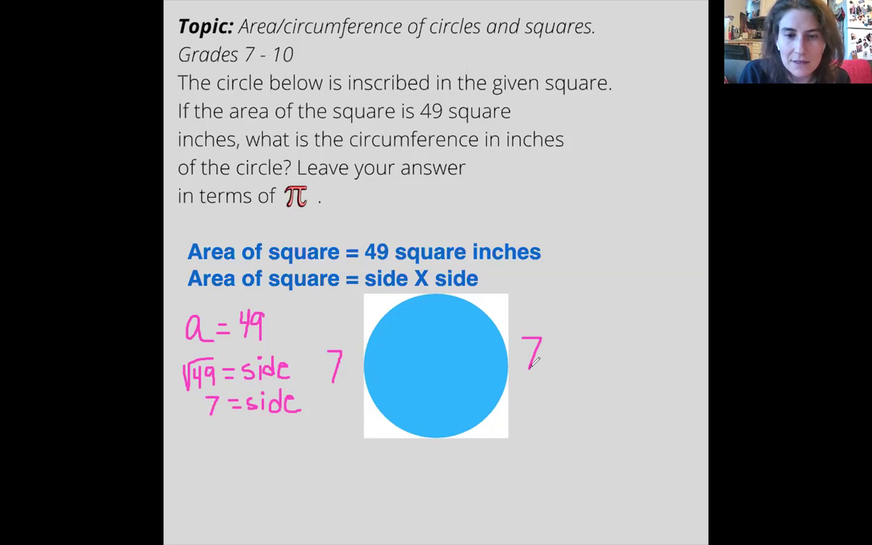
{"action": "left_click_drag", "start_coordinate": [434, 449], "coordinate": [444, 464]}
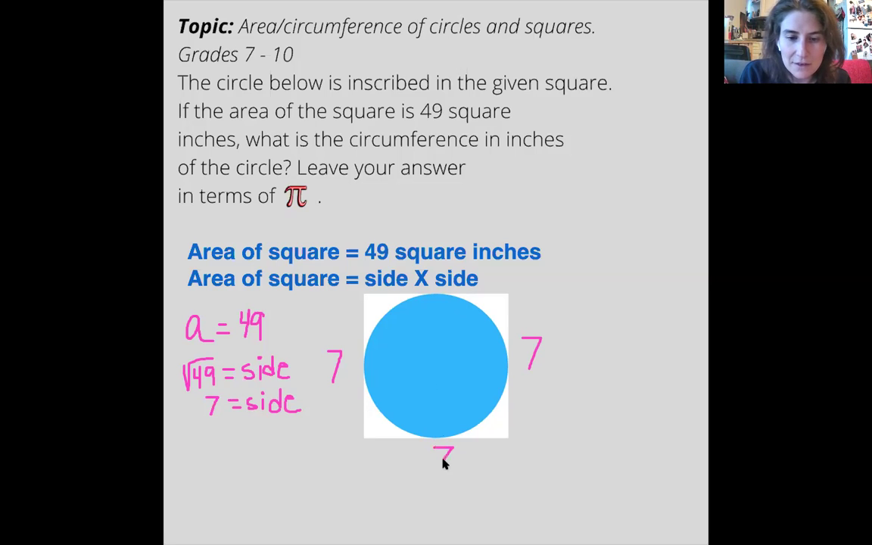
{"action": "left_click_drag", "start_coordinate": [315, 253], "coordinate": [315, 218]}
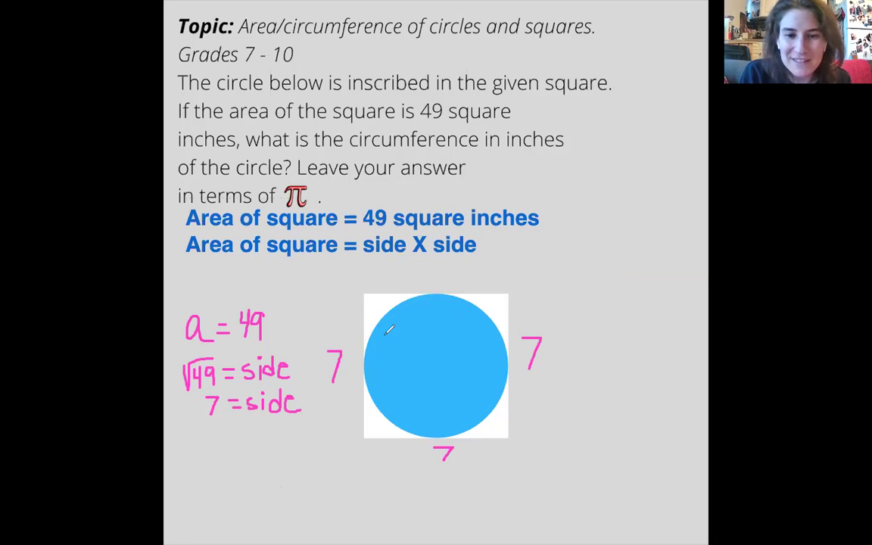
{"action": "mouse_move", "coordinate": [419, 265]}
{"action": "left_mouse_down"}
{"action": "mouse_move", "coordinate": [428, 269]}
{"action": "mouse_move", "coordinate": [423, 287]}
{"action": "left_mouse_up"}
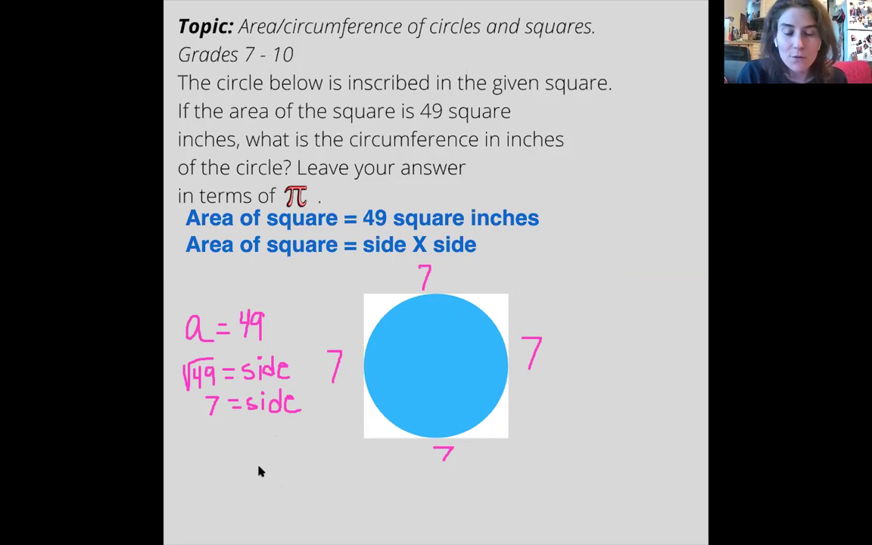
Type 'c =' right of the square, handwrite πd after it, and start c = on the line below
{"action": "left_click", "coordinate": [543, 308]}
{"action": "type", "text": "c ="}
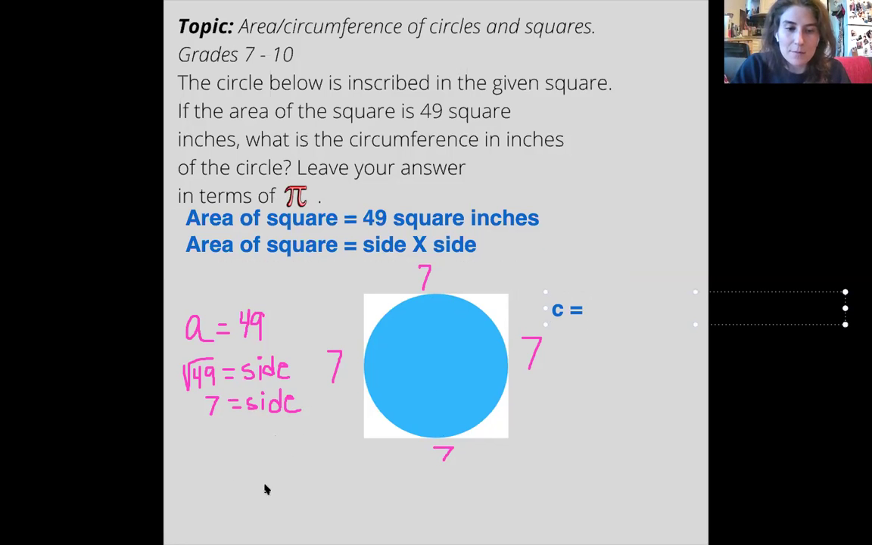
{"action": "left_click", "coordinate": [596, 296]}
{"action": "mouse_move", "coordinate": [595, 294]}
{"action": "left_mouse_down"}
{"action": "mouse_move", "coordinate": [595, 315]}
{"action": "mouse_move", "coordinate": [604, 315]}
{"action": "mouse_move", "coordinate": [606, 289]}
{"action": "mouse_move", "coordinate": [628, 315]}
{"action": "mouse_move", "coordinate": [619, 299]}
{"action": "mouse_move", "coordinate": [632, 309]}
{"action": "left_mouse_up"}
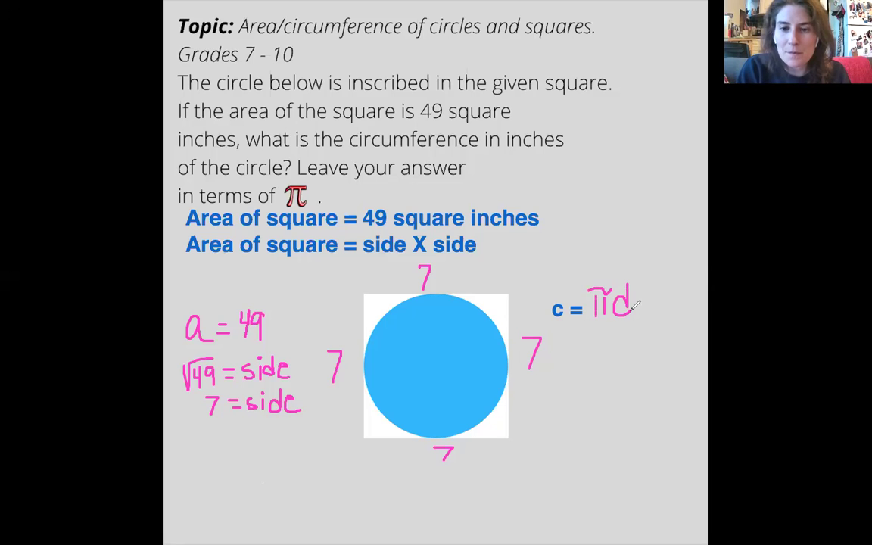
{"action": "mouse_move", "coordinate": [567, 334]}
{"action": "left_mouse_down"}
{"action": "mouse_move", "coordinate": [555, 339]}
{"action": "mouse_move", "coordinate": [568, 347]}
{"action": "mouse_move", "coordinate": [586, 338]}
{"action": "mouse_move", "coordinate": [594, 348]}
{"action": "mouse_move", "coordinate": [610, 328]}
{"action": "mouse_move", "coordinate": [606, 347]}
{"action": "left_mouse_up"}
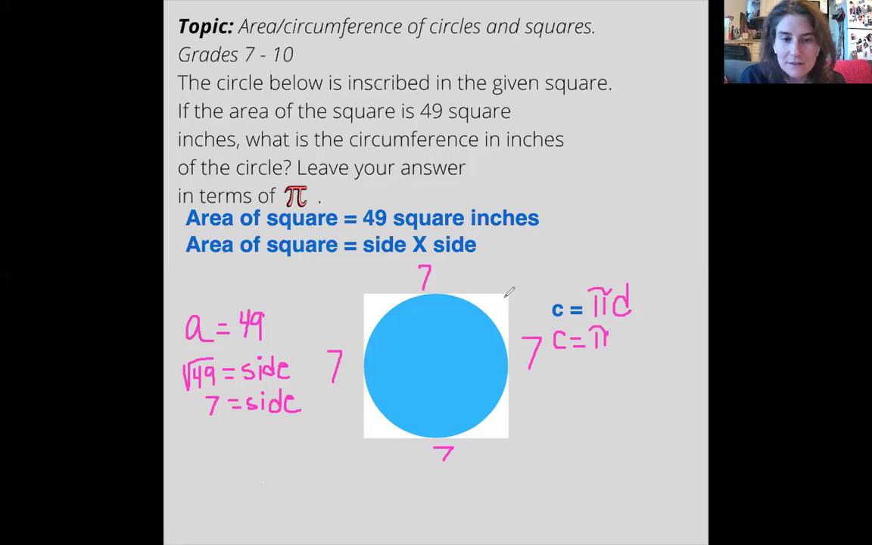
Dot the circle's centre and draw a diameter across it labelled 7
{"action": "left_click", "coordinate": [434, 362]}
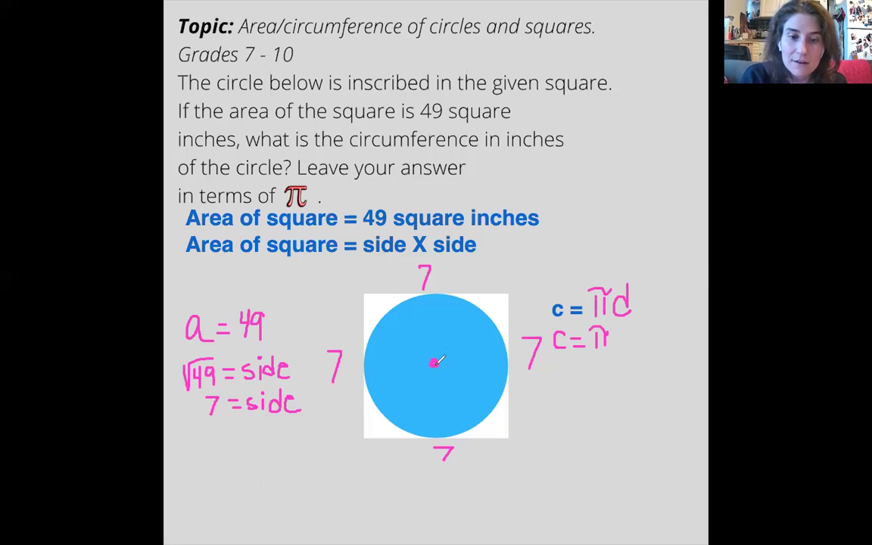
{"action": "left_click_drag", "start_coordinate": [366, 365], "coordinate": [508, 365]}
{"action": "left_click_drag", "start_coordinate": [431, 380], "coordinate": [437, 397]}
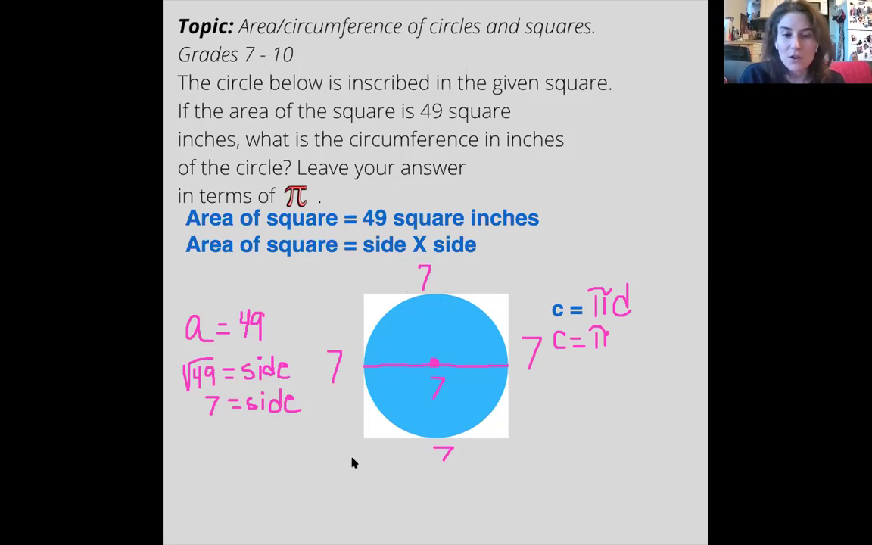
{"action": "left_click", "coordinate": [434, 363]}
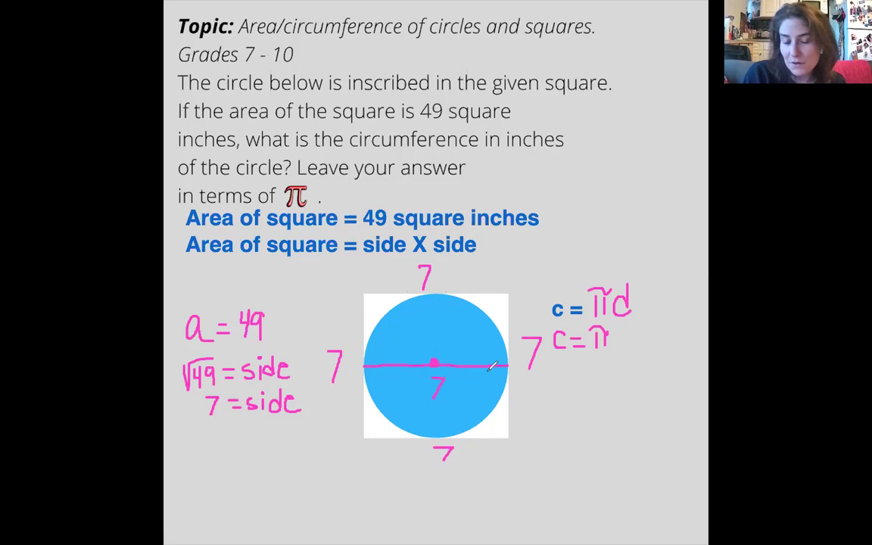
Complete c = π(7), then write C = 7π below and box it
{"action": "mouse_move", "coordinate": [625, 324]}
{"action": "left_mouse_down"}
{"action": "mouse_move", "coordinate": [625, 355]}
{"action": "mouse_move", "coordinate": [631, 328]}
{"action": "left_mouse_up"}
{"action": "left_click_drag", "start_coordinate": [636, 325], "coordinate": [644, 350]}
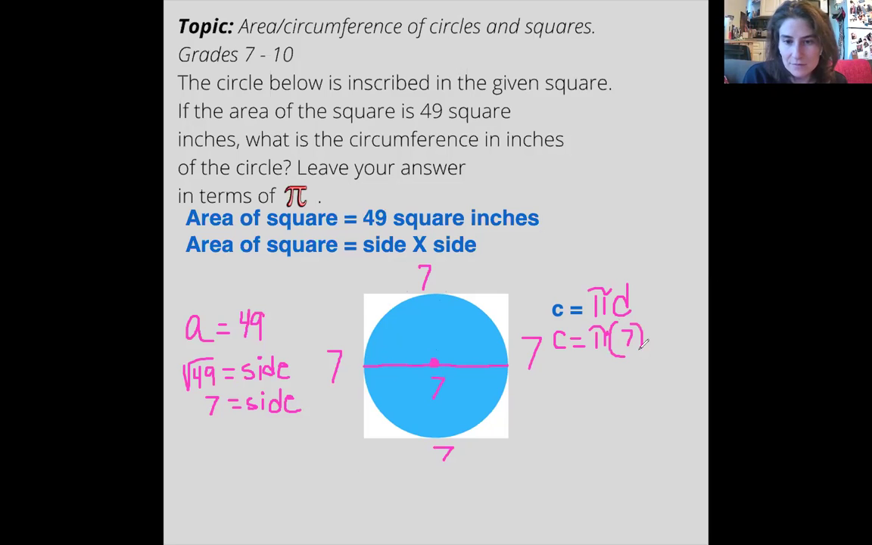
{"action": "mouse_move", "coordinate": [569, 371]}
{"action": "left_mouse_down"}
{"action": "mouse_move", "coordinate": [568, 391]}
{"action": "mouse_move", "coordinate": [590, 376]}
{"action": "mouse_move", "coordinate": [615, 375]}
{"action": "mouse_move", "coordinate": [607, 389]}
{"action": "mouse_move", "coordinate": [628, 387]}
{"action": "mouse_move", "coordinate": [638, 369]}
{"action": "left_mouse_up"}
{"action": "mouse_move", "coordinate": [570, 356]}
{"action": "left_mouse_down"}
{"action": "mouse_move", "coordinate": [548, 362]}
{"action": "mouse_move", "coordinate": [584, 404]}
{"action": "mouse_move", "coordinate": [655, 390]}
{"action": "mouse_move", "coordinate": [651, 345]}
{"action": "mouse_move", "coordinate": [595, 350]}
{"action": "left_mouse_up"}
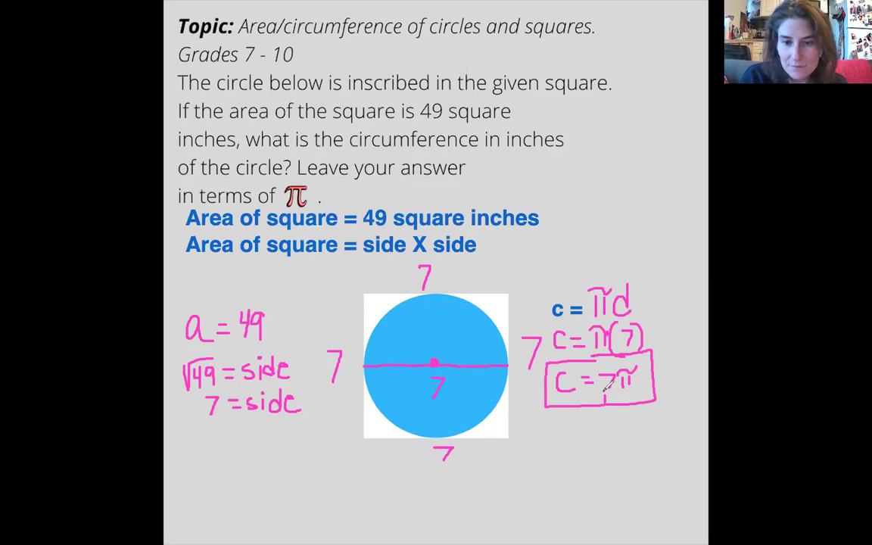
Handwrite 'inches' under 7π in the box and underline 'circumference' in the question
{"action": "left_click_drag", "start_coordinate": [605, 394], "coordinate": [605, 402]}
{"action": "left_click_drag", "start_coordinate": [610, 396], "coordinate": [654, 399]}
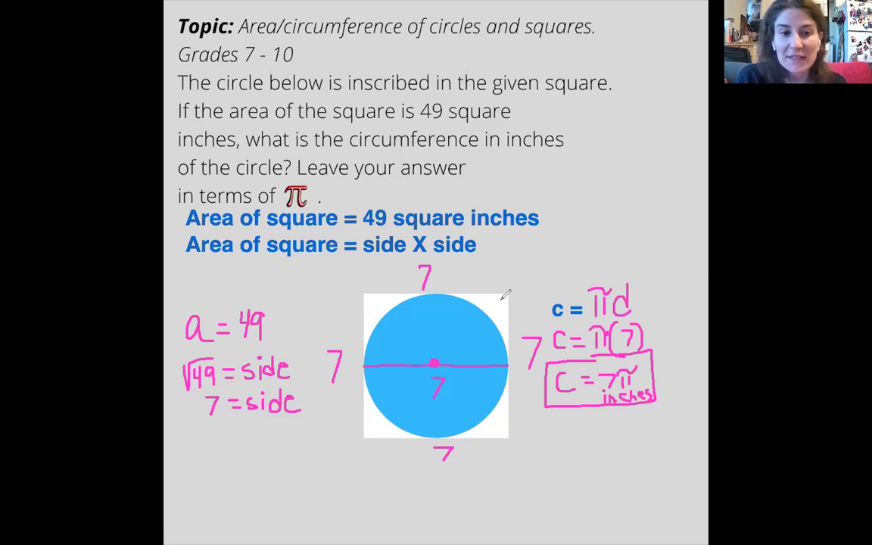
{"action": "left_click_drag", "start_coordinate": [349, 153], "coordinate": [478, 153]}
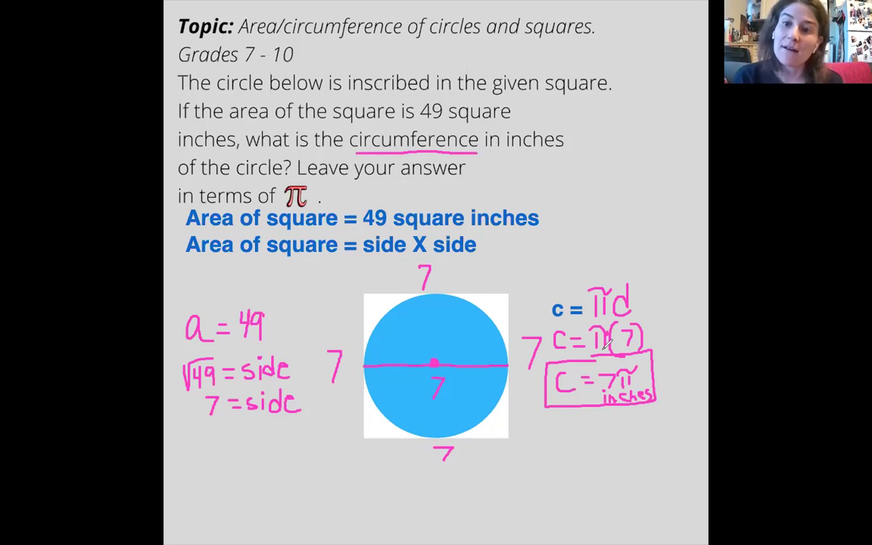